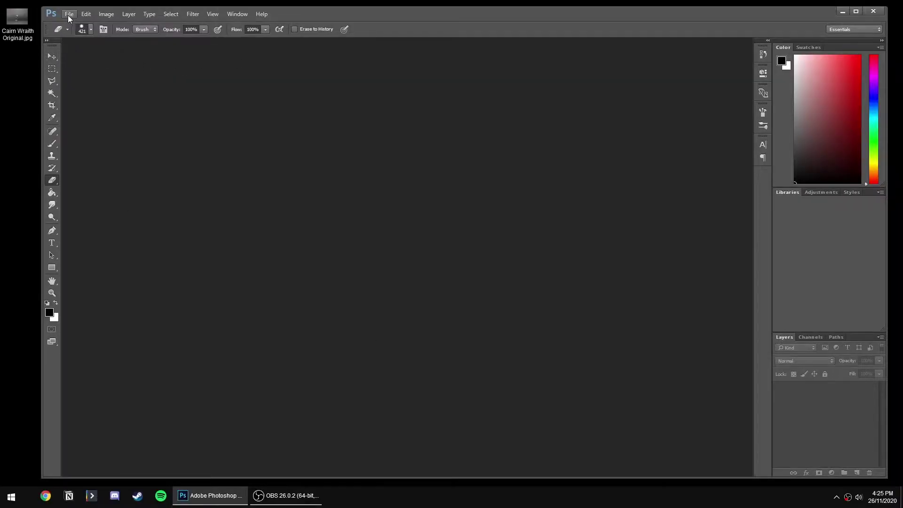
- Create a new 1500×1500 px white document
click(69, 13)
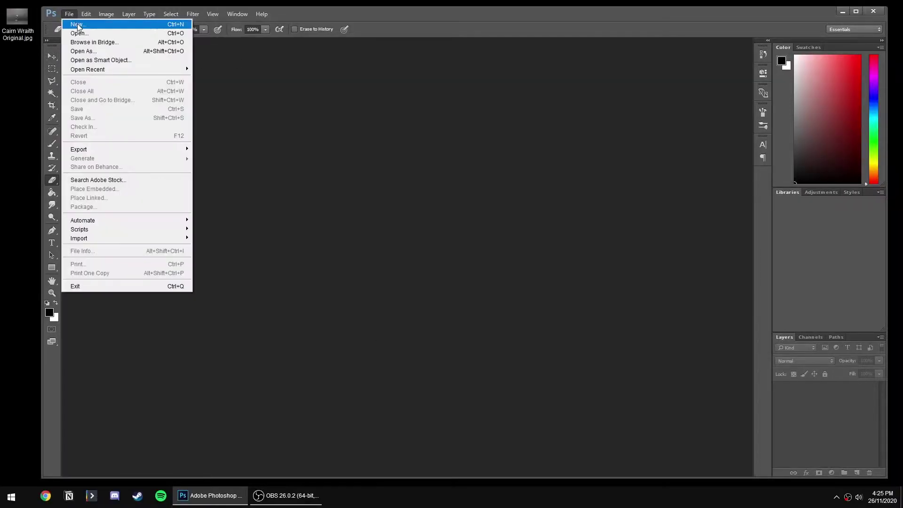
click(77, 26)
click(414, 164)
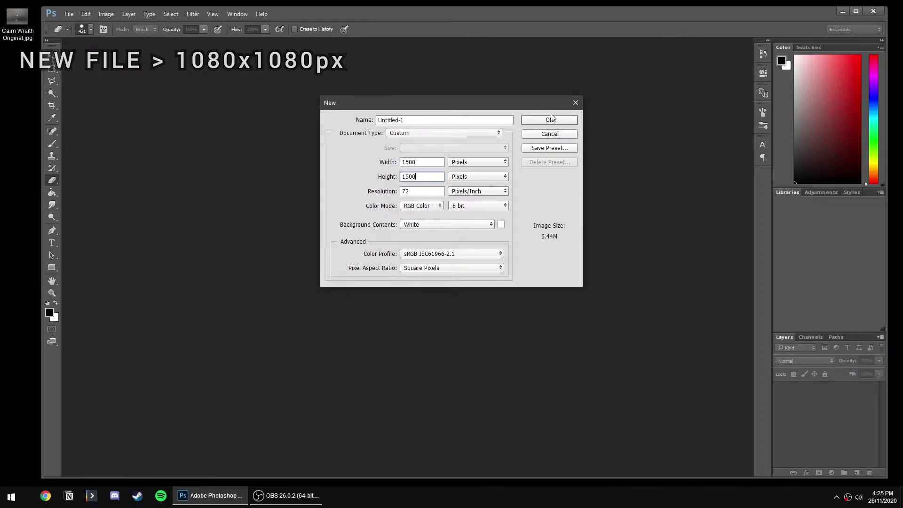
key(Return)
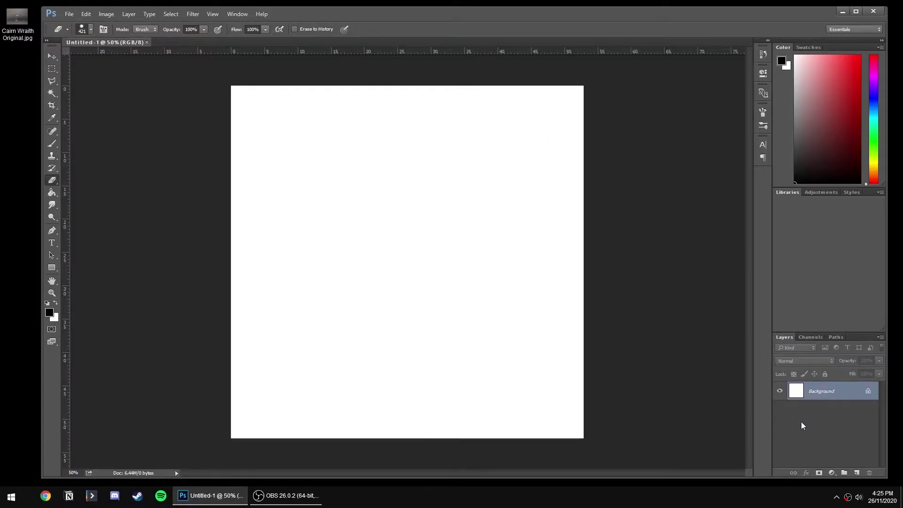
- Add an empty layer named 'Wraith' above the Background, then select the Background
click(856, 472)
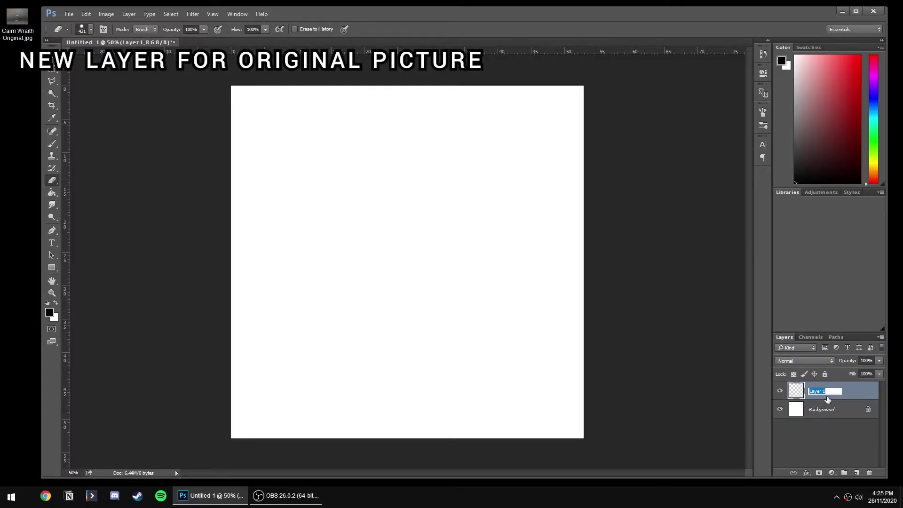
text(Wraith)
key(Return)
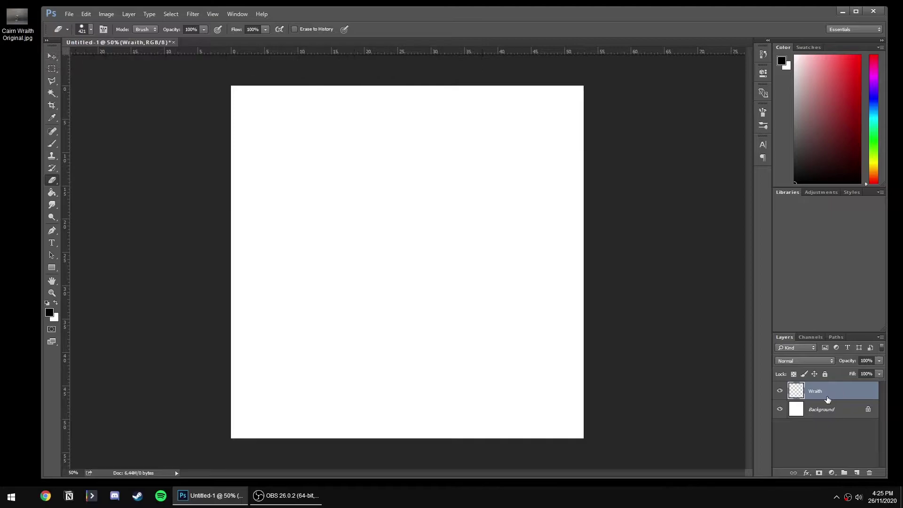
click(823, 417)
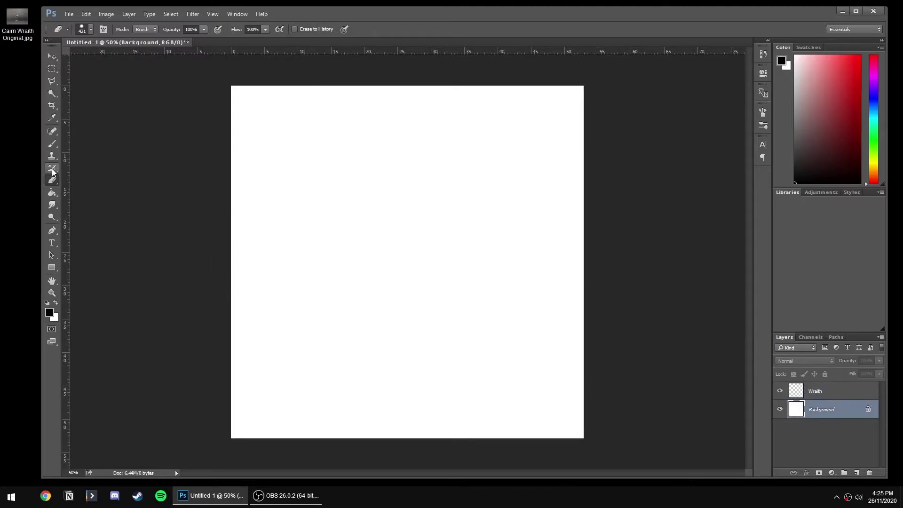
- Paint-bucket fill the Background with #000000 black, then select the Wraith layer
click(52, 193)
click(781, 61)
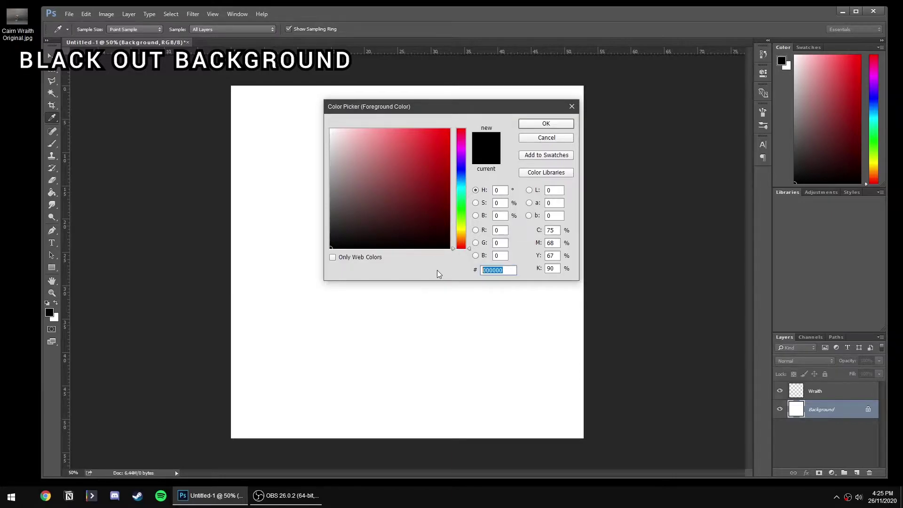
text(000)
key(Return)
click(409, 235)
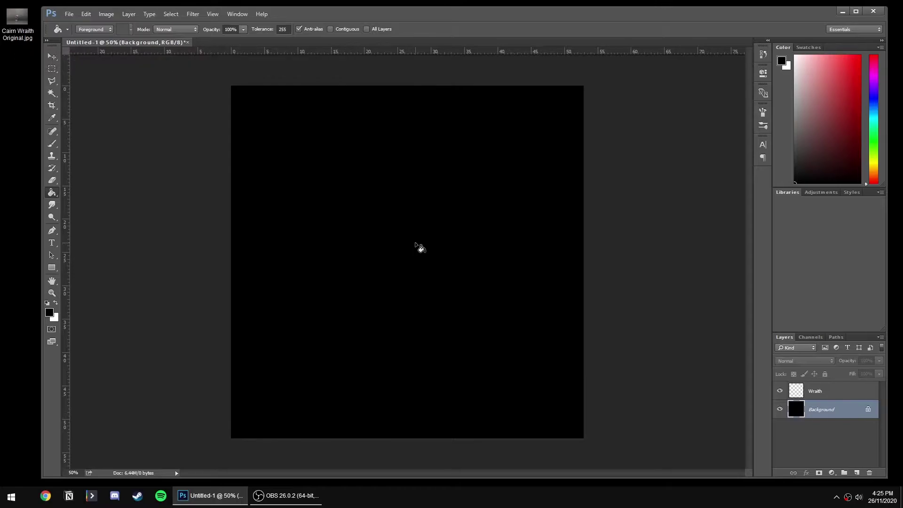
click(856, 398)
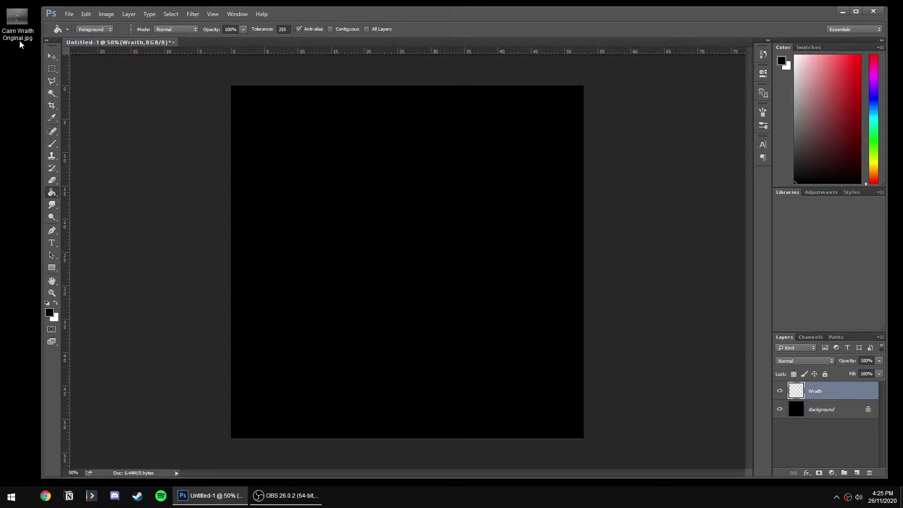
- Place Cairn Wraith Original.jpg, scaled to about 65.5% and shifted to fill the square canvas
drag(19, 44, 408, 259)
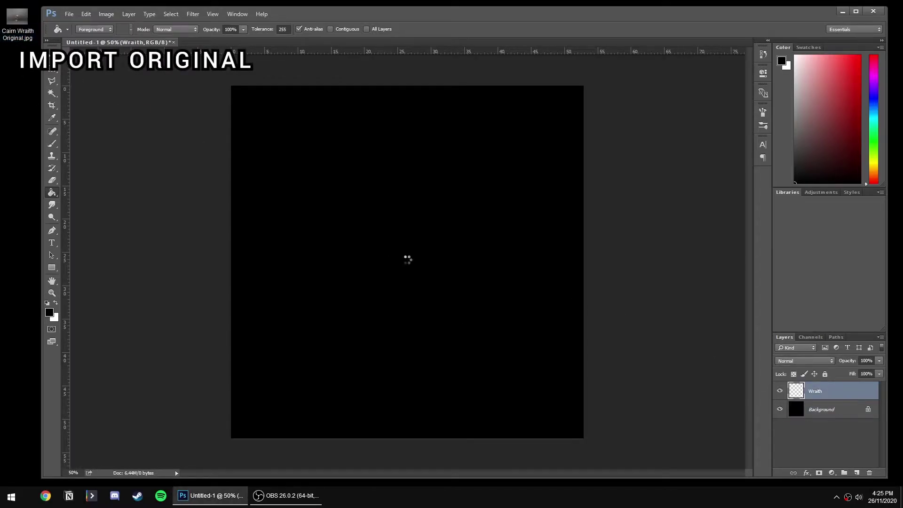
key(ctrl+minus)
key(ctrl+minus)
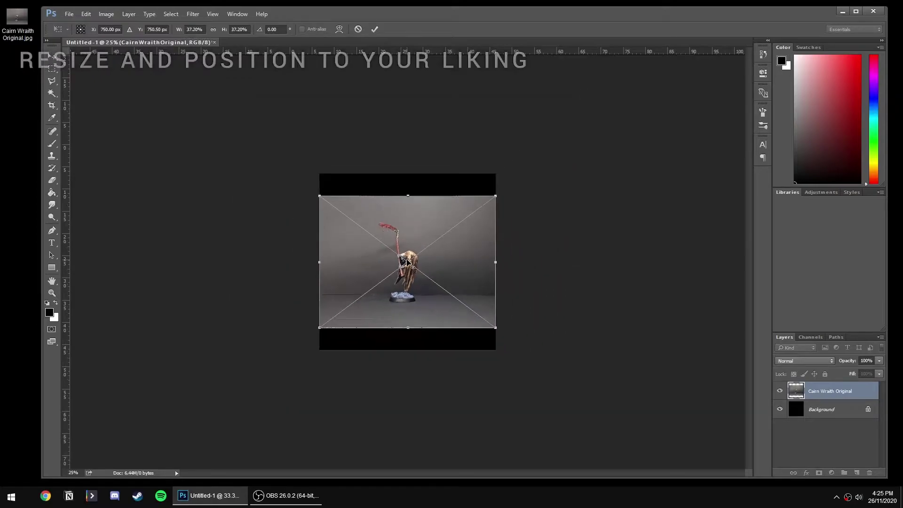
drag(497, 195, 561, 147)
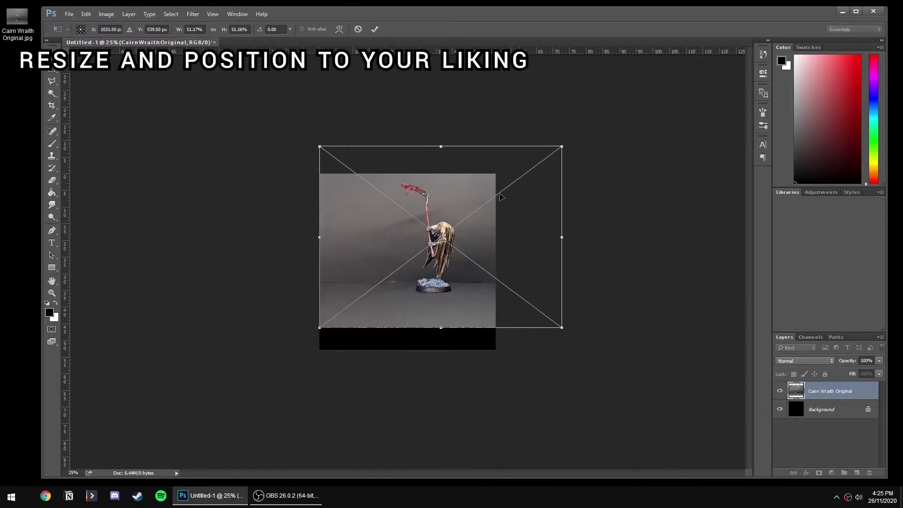
drag(320, 332, 264, 396)
drag(384, 358, 395, 356)
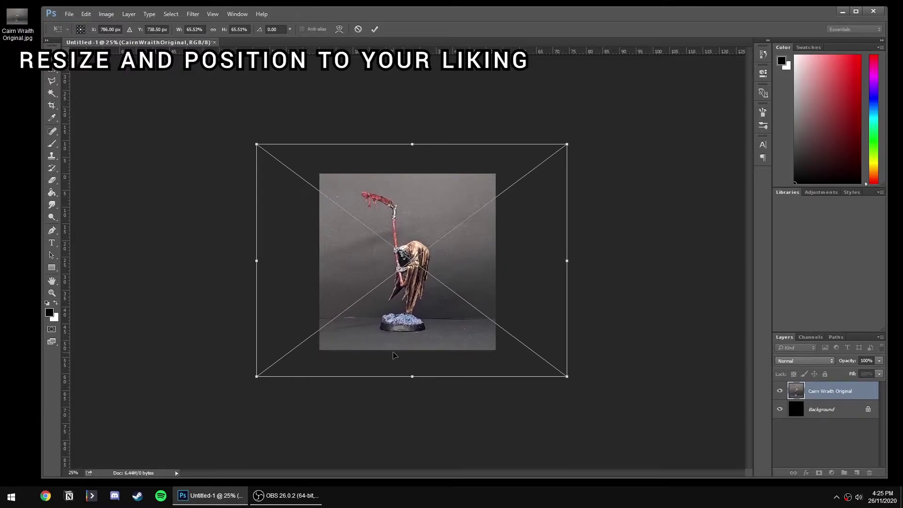
key(Return)
key(g)
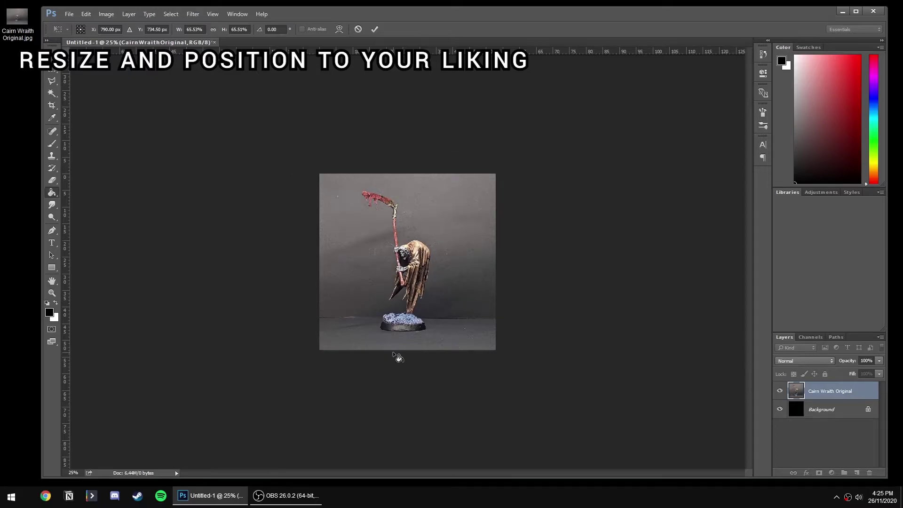
key(ctrl+plus)
key(ctrl+plus)
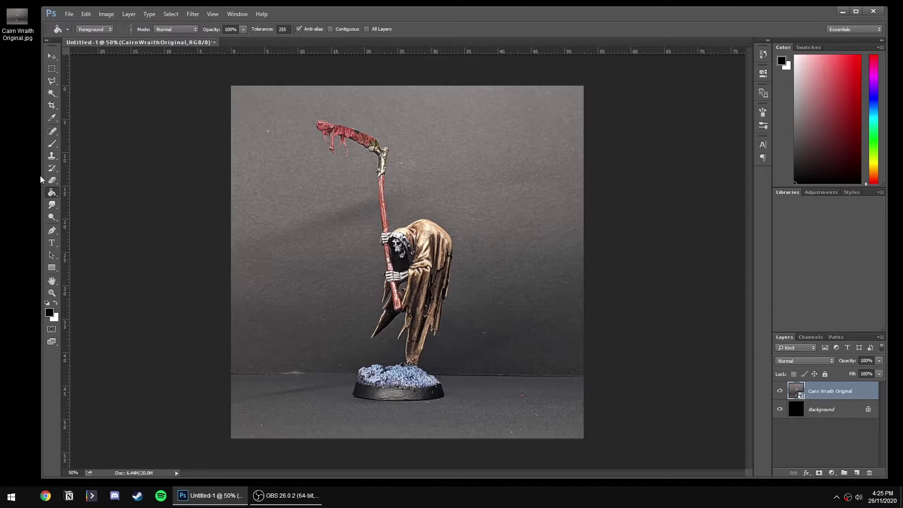
- Rasterize the reaper photo layer and erase the grey backdrop outside the figure
click(51, 181)
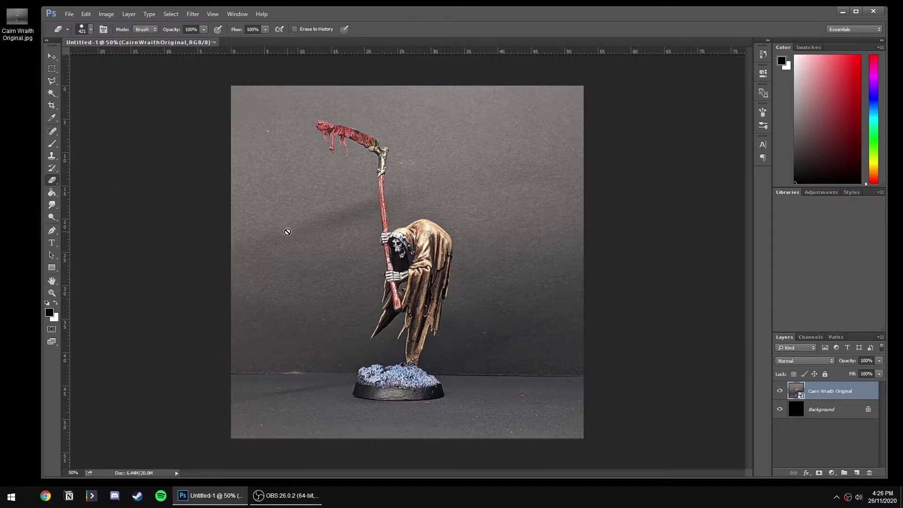
click(288, 232)
click(485, 205)
mouse_move(264, 294)
mouse_down()
mouse_move(256, 383)
mouse_move(304, 432)
mouse_move(303, 323)
mouse_move(318, 238)
mouse_move(270, 195)
mouse_move(247, 130)
mouse_move(262, 90)
mouse_move(362, 453)
mouse_move(589, 360)
mouse_move(523, 389)
mouse_move(524, 323)
mouse_move(564, 100)
mouse_move(469, 172)
mouse_move(465, 103)
mouse_move(381, 52)
mouse_move(251, 51)
mouse_up()
click(780, 391)
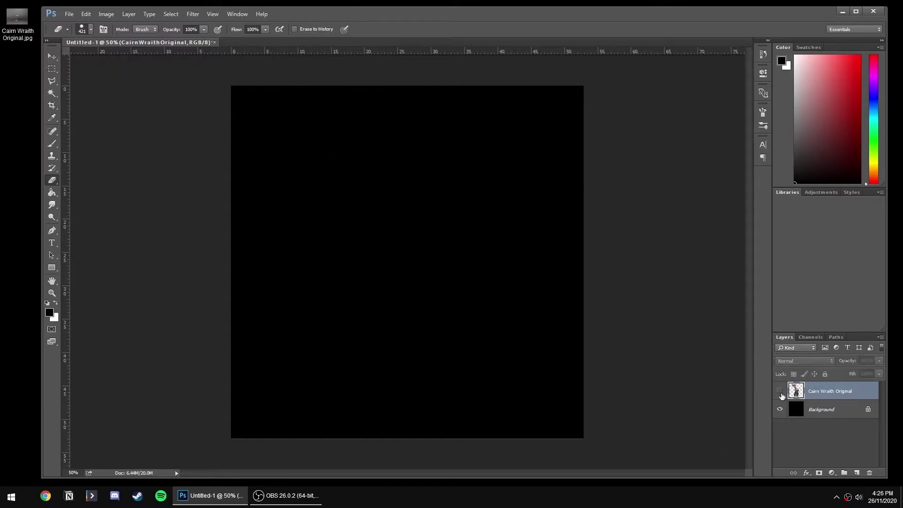
click(780, 390)
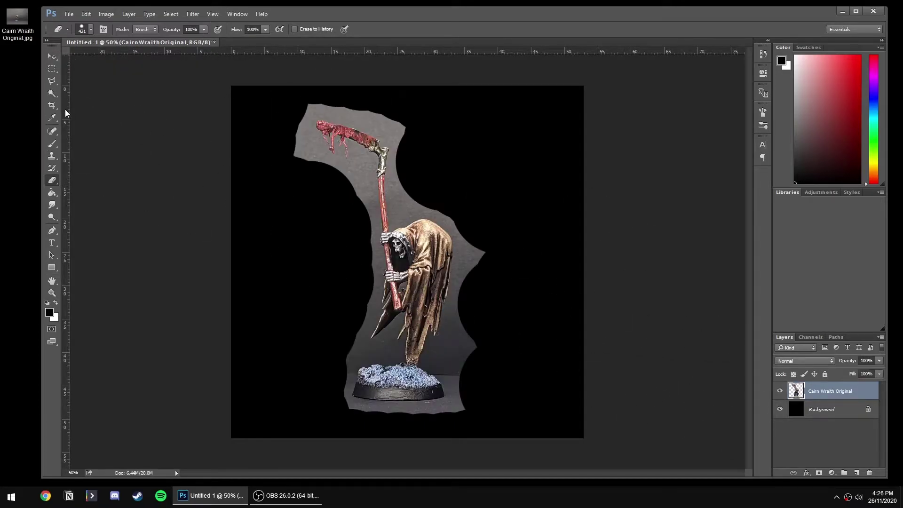
click(52, 97)
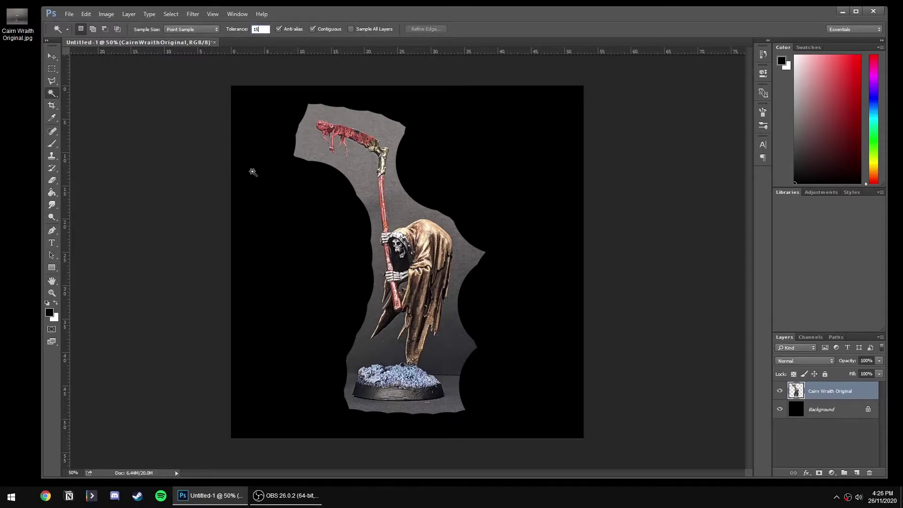
- Magic Wand-select the grey backdrop near the scythe blade and shaft at tolerance 15
click(256, 173)
click(308, 156)
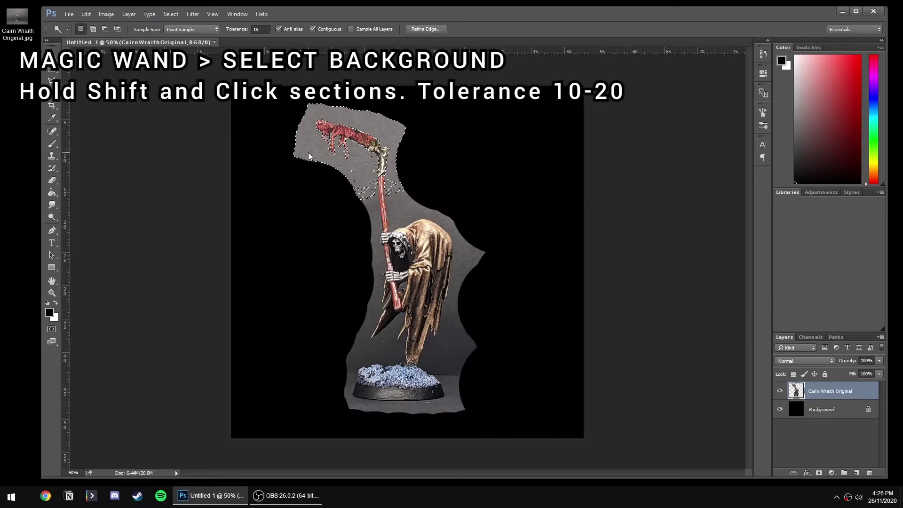
key(ctrl+plus)
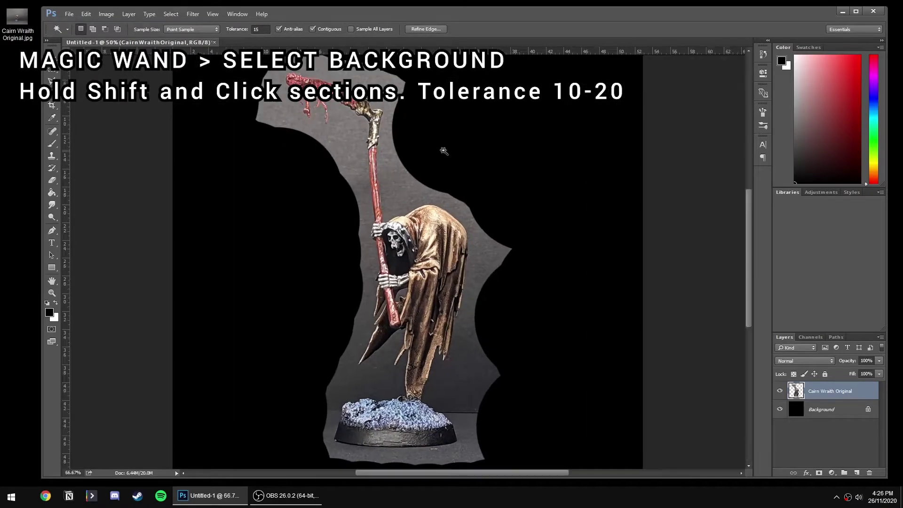
drag(750, 193, 750, 166)
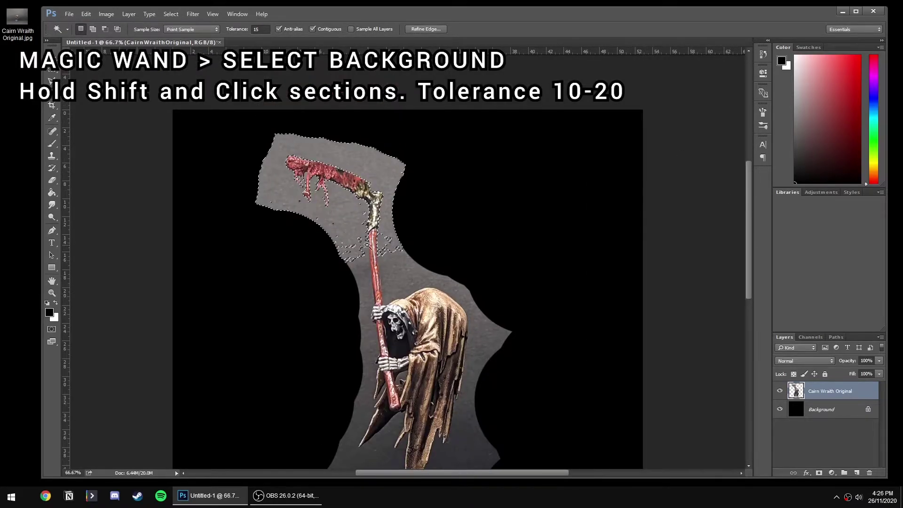
shift+click(353, 248)
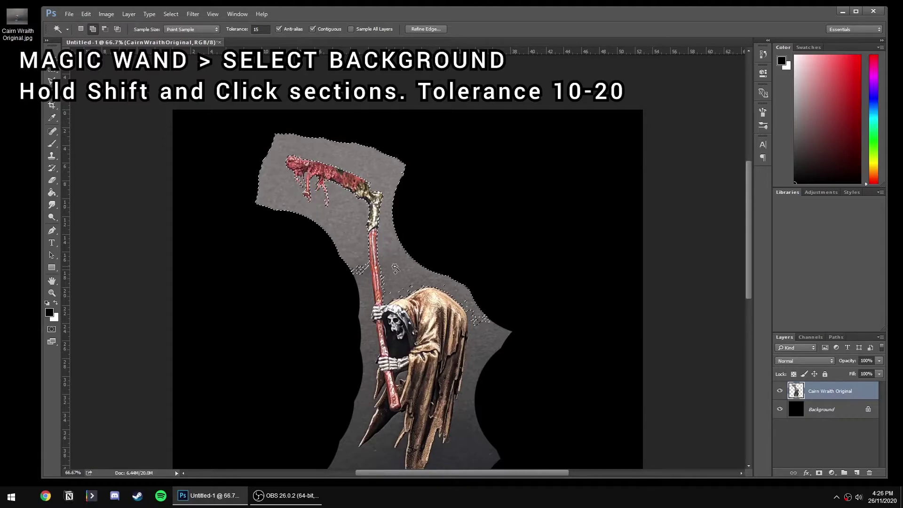
- Add the grey areas right of the figure, left of the shaft and left of the robe
shift+click(483, 339)
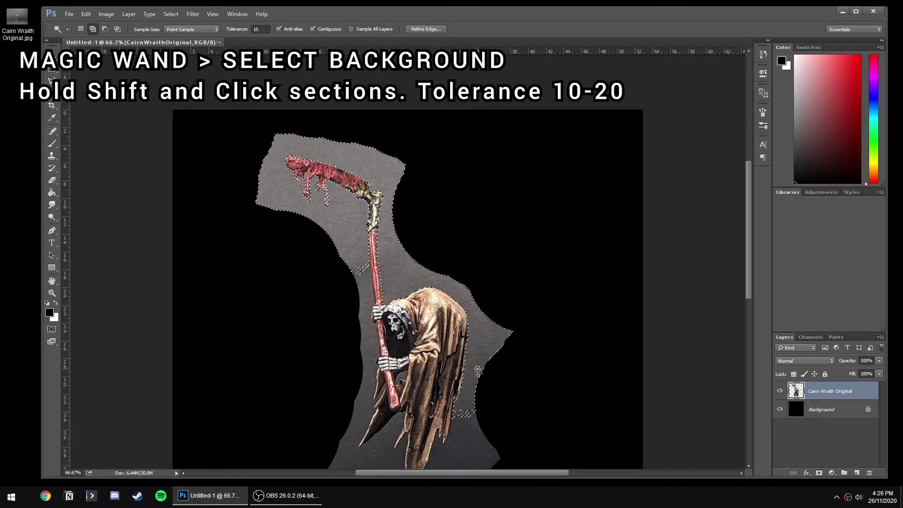
shift+click(367, 338)
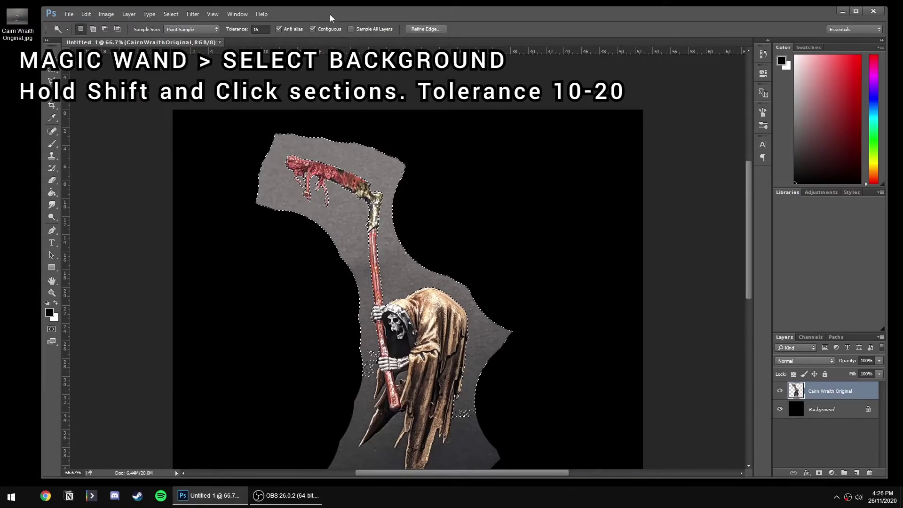
drag(750, 191, 746, 238)
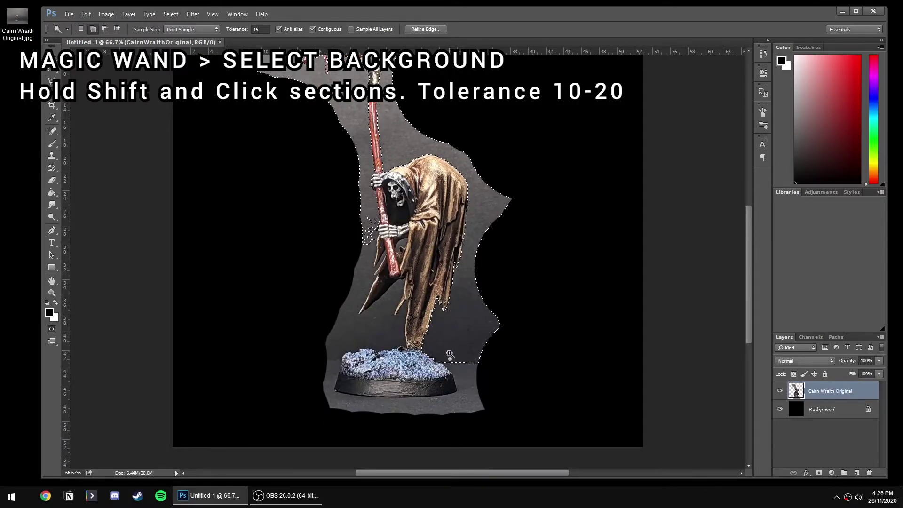
shift+click(380, 328)
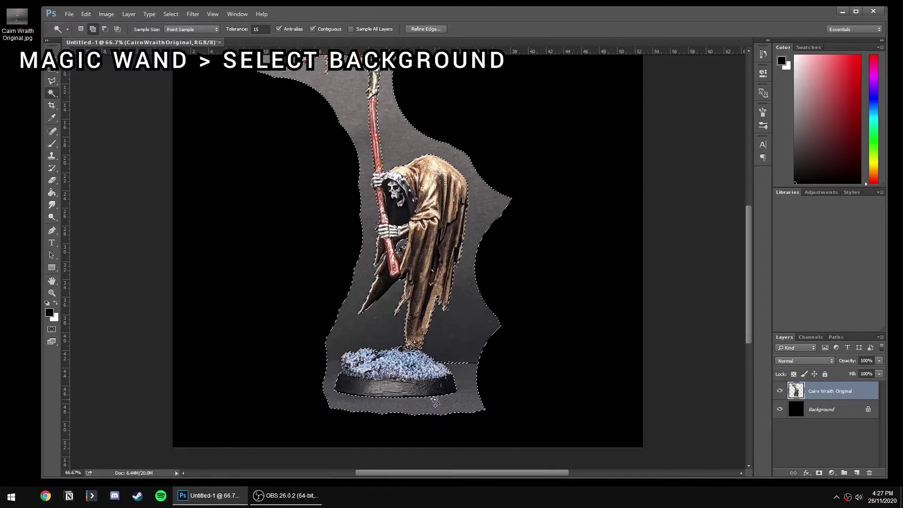
scroll(484, 381, down, 2)
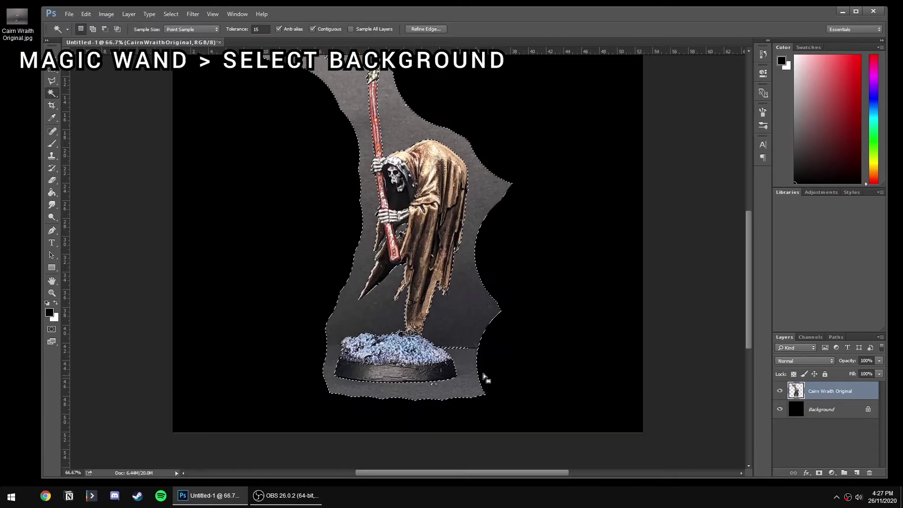
key(ctrl+plus)
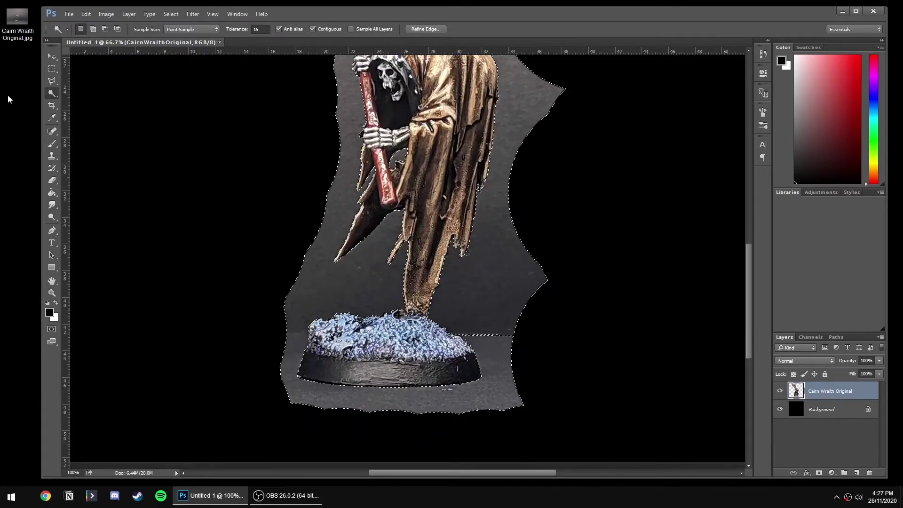
- Add the small stray grey patches to the selection with the Rectangular Marquee
click(51, 68)
drag(458, 394, 463, 399)
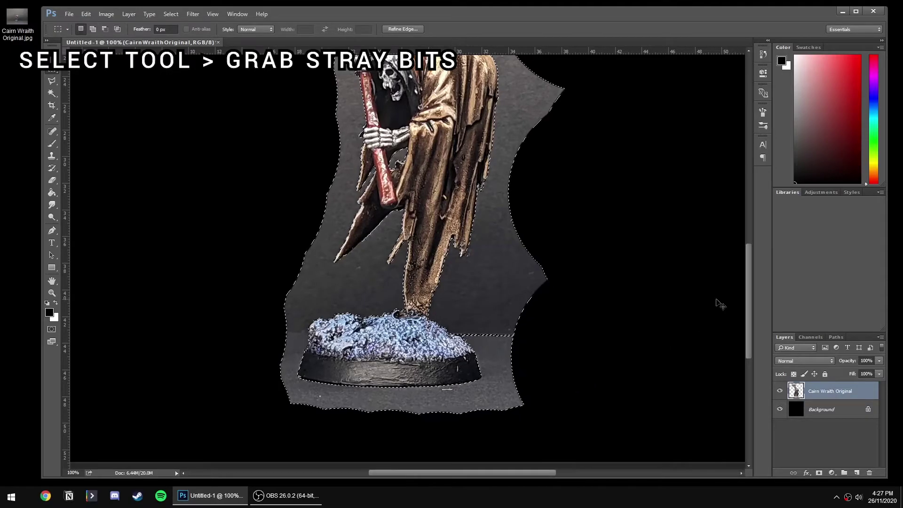
key(ctrl+minus)
drag(750, 283, 749, 266)
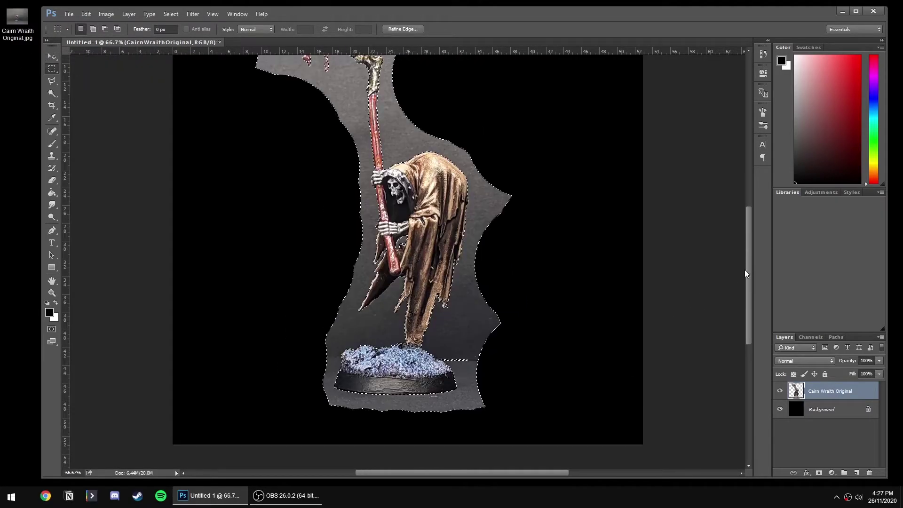
scroll(630, 352, down, 2)
scroll(548, 336, up, 3)
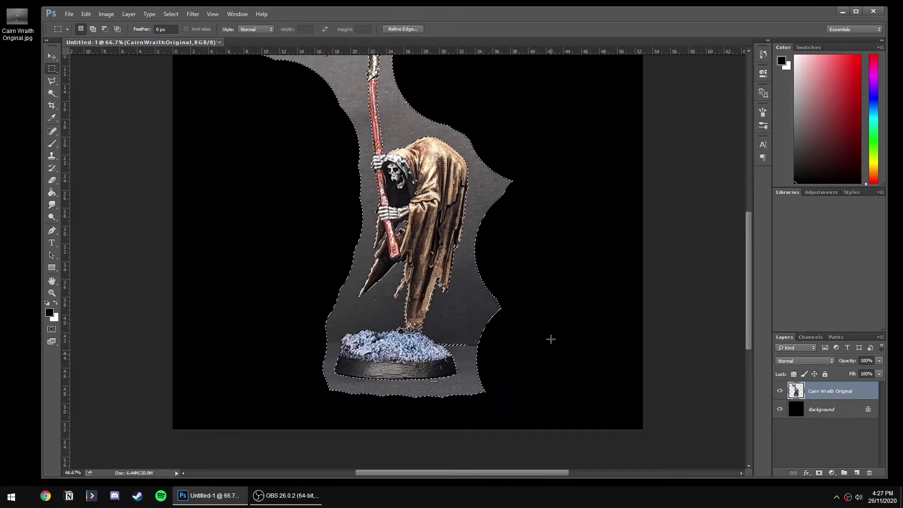
scroll(551, 339, up, 2)
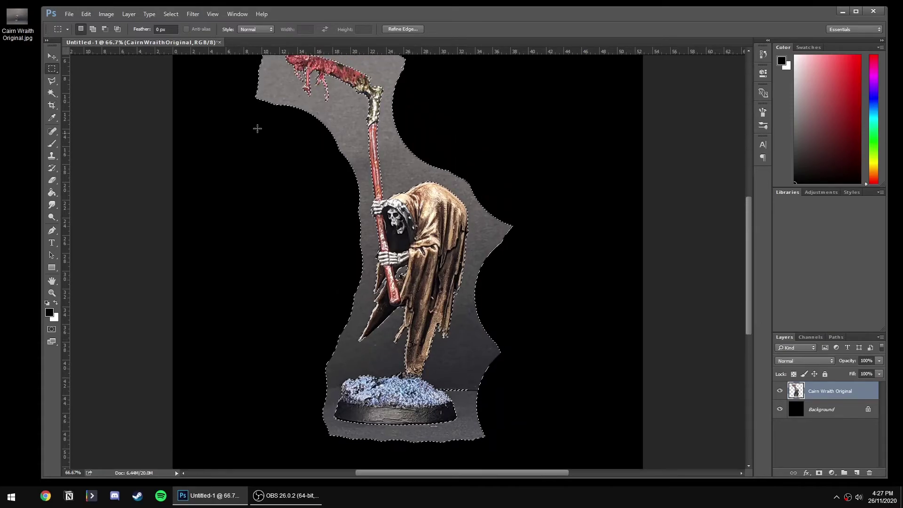
- Expand the background selection by 2 pixels with Select > Modify > Expand
click(171, 14)
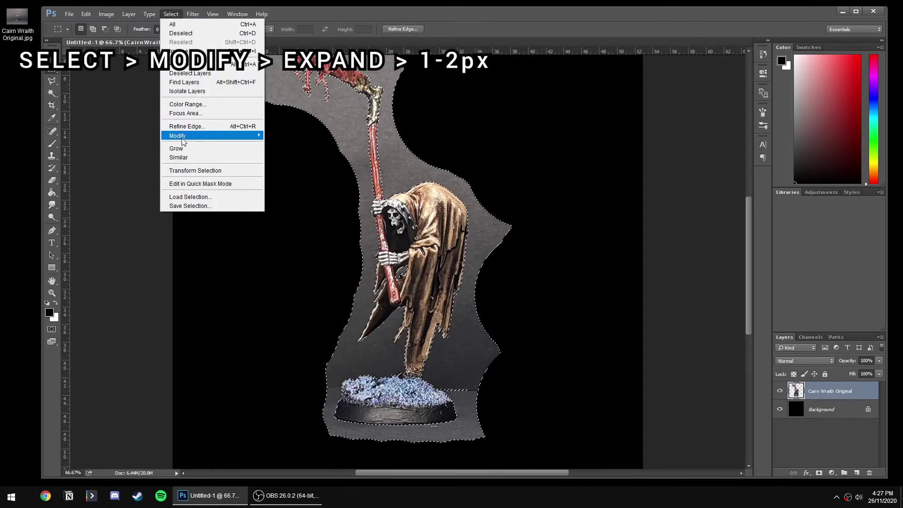
mouse_move(216, 136)
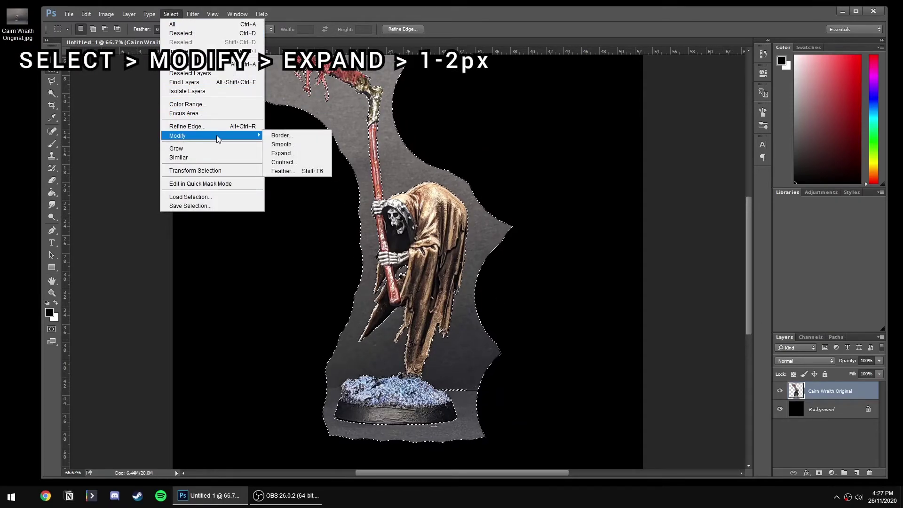
click(301, 154)
drag(486, 150, 602, 147)
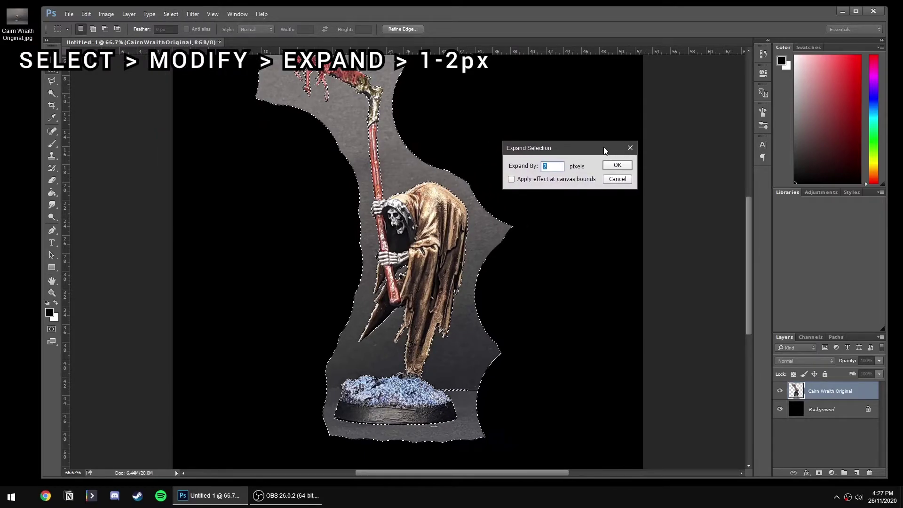
click(618, 165)
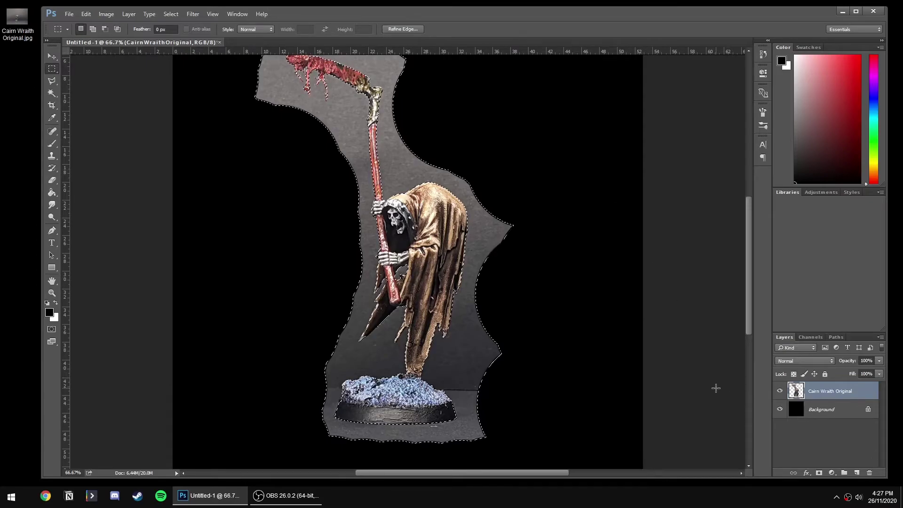
- On a new layer, fill the expanded selection with black and then deselect
click(856, 472)
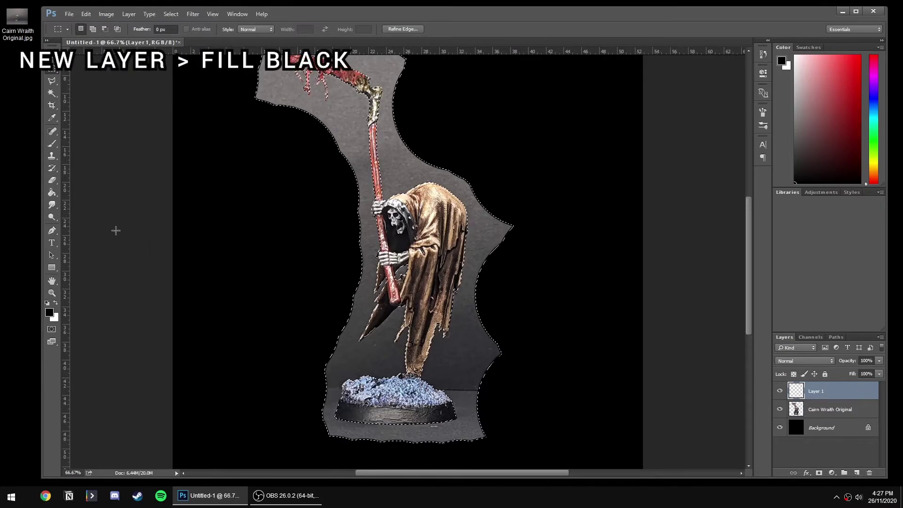
click(52, 196)
click(782, 61)
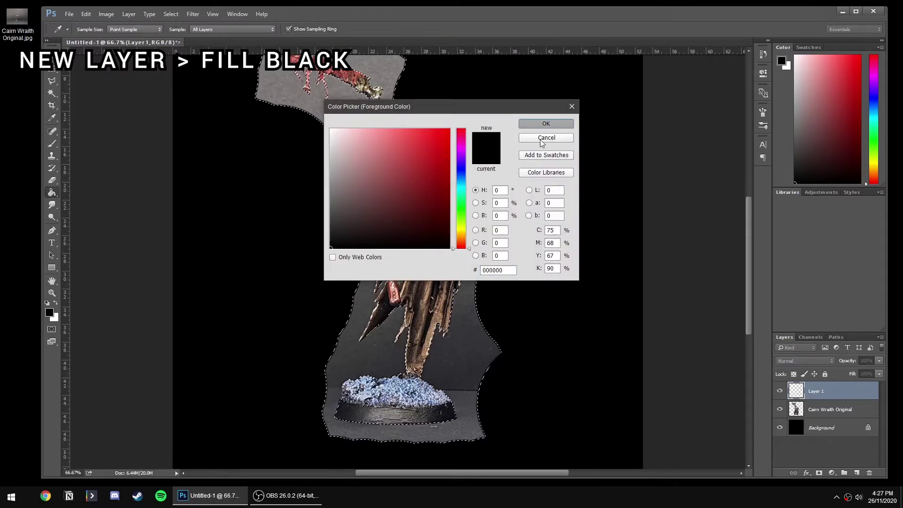
click(546, 124)
click(463, 338)
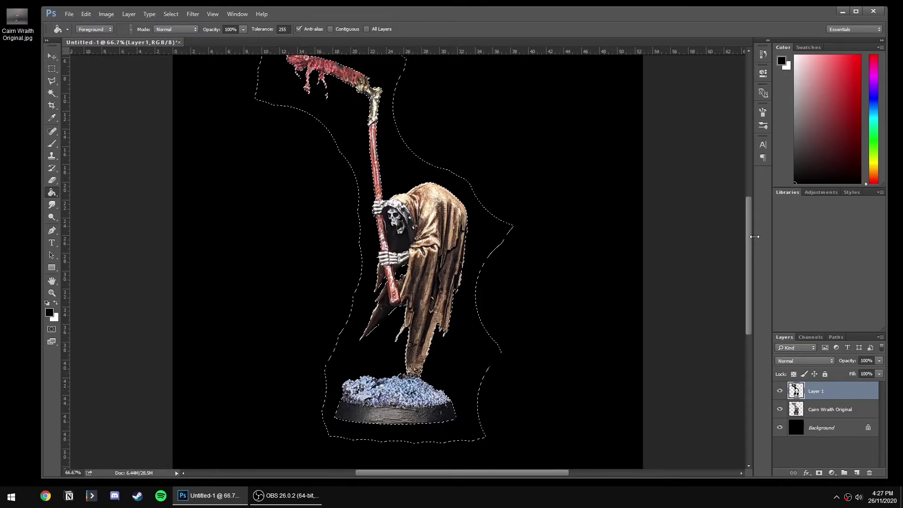
scroll(557, 242, up, 2)
key(w)
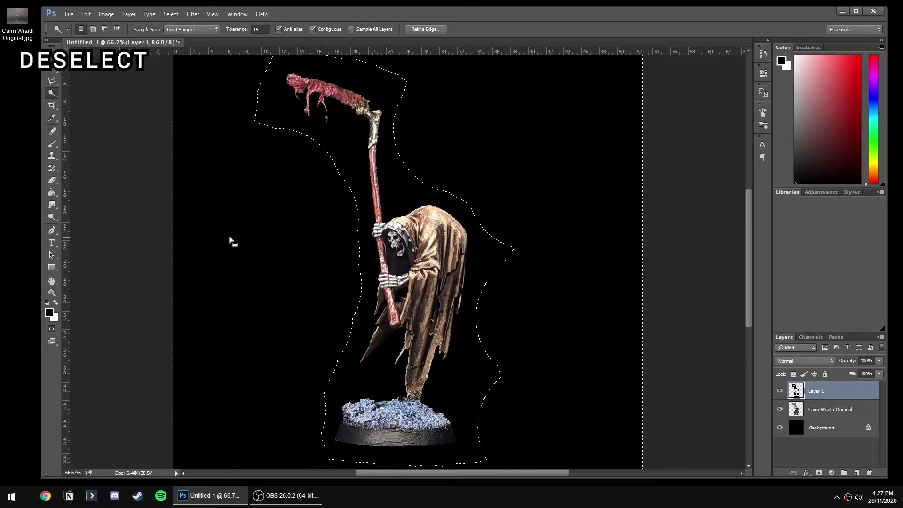
key(ctrl+d)
scroll(229, 237, down, 1)
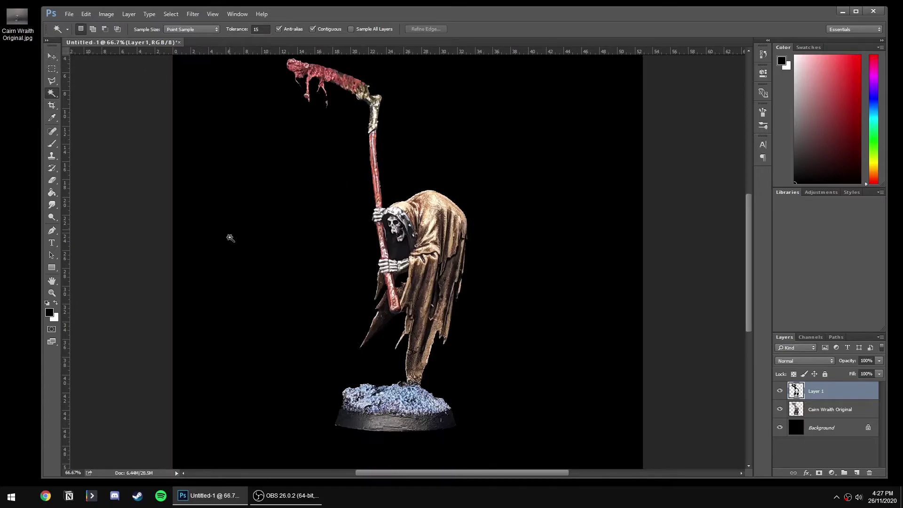
- Add a second new layer and rename Layer 1 to 'Outline black'
click(857, 473)
scroll(609, 234, up, 3)
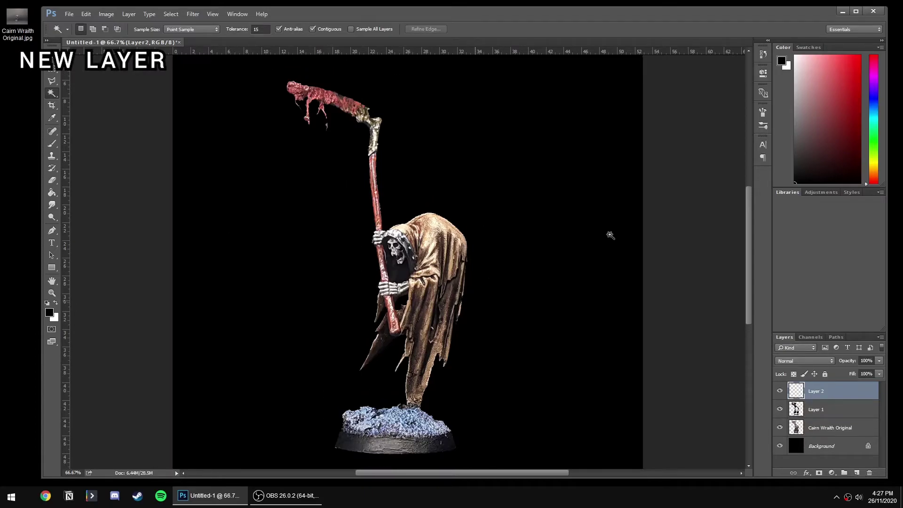
drag(746, 202, 746, 191)
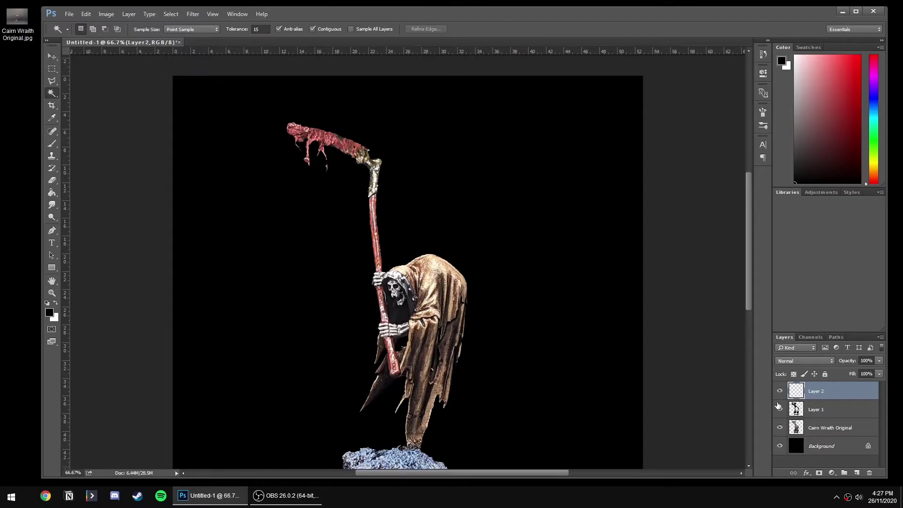
double_click(817, 410)
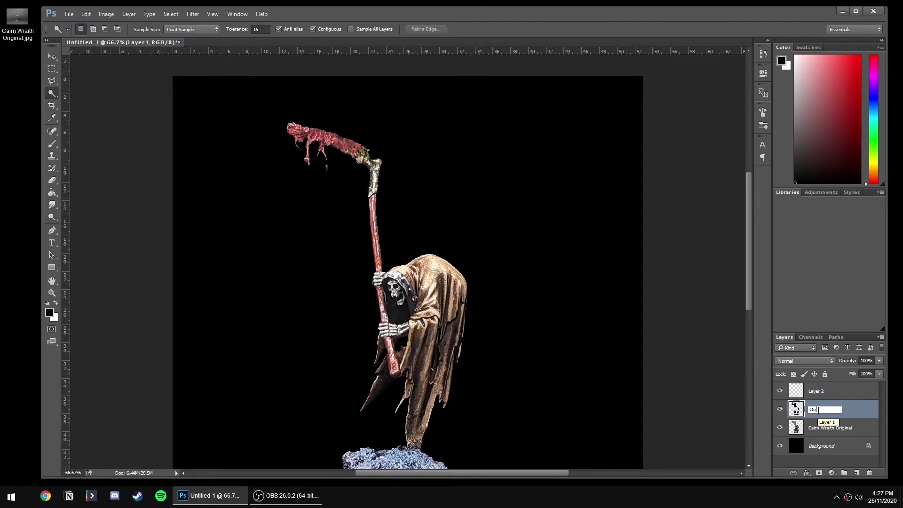
key(Return)
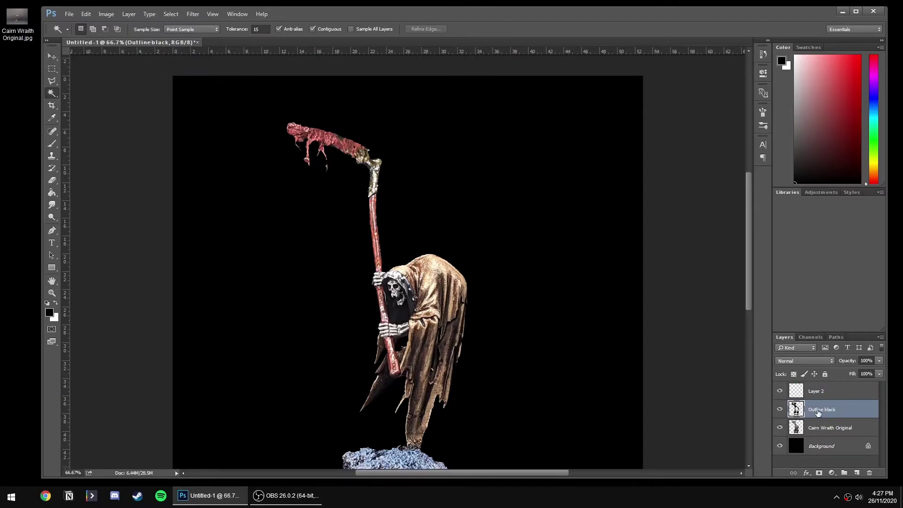
- Rename Layer 2 to 'Touch ups' and zoom in to 200% on the figure
double_click(816, 392)
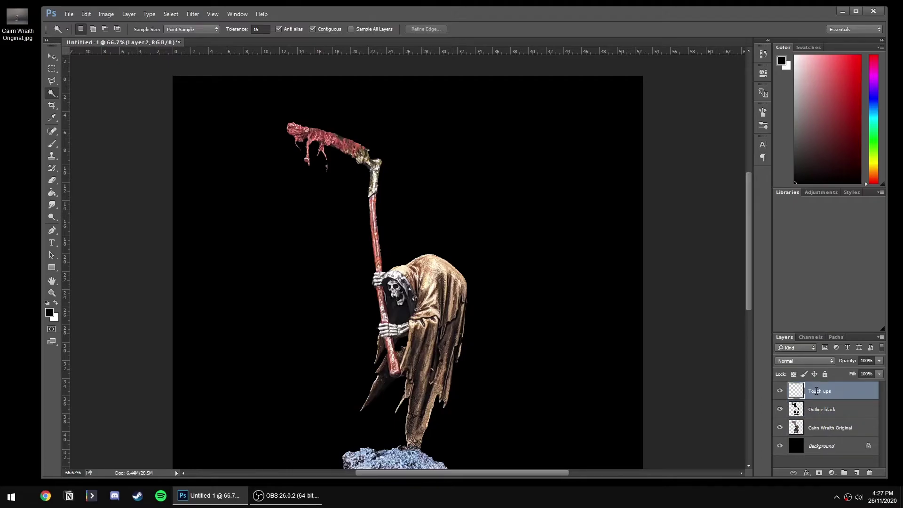
text(Touch ups)
key(Return)
key(ctrl+plus)
key(ctrl+plus)
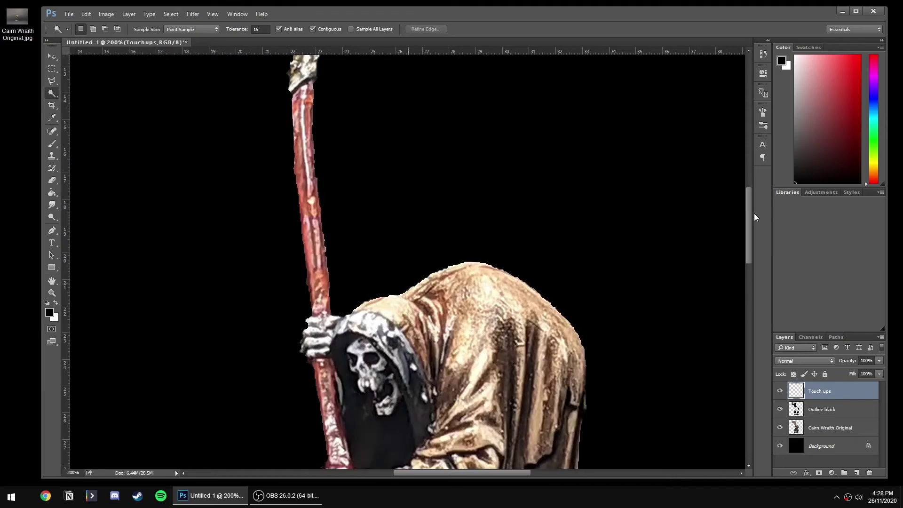
drag(749, 217, 748, 180)
drag(422, 473, 405, 473)
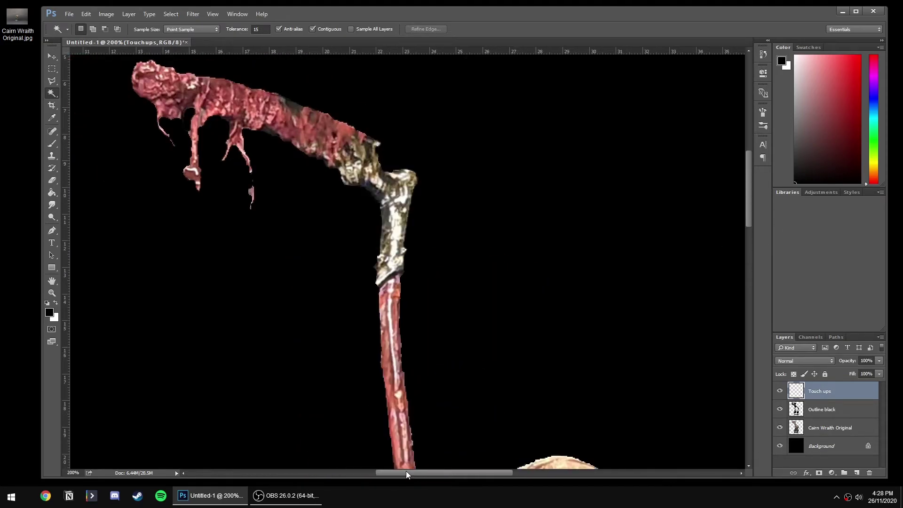
drag(748, 195, 748, 261)
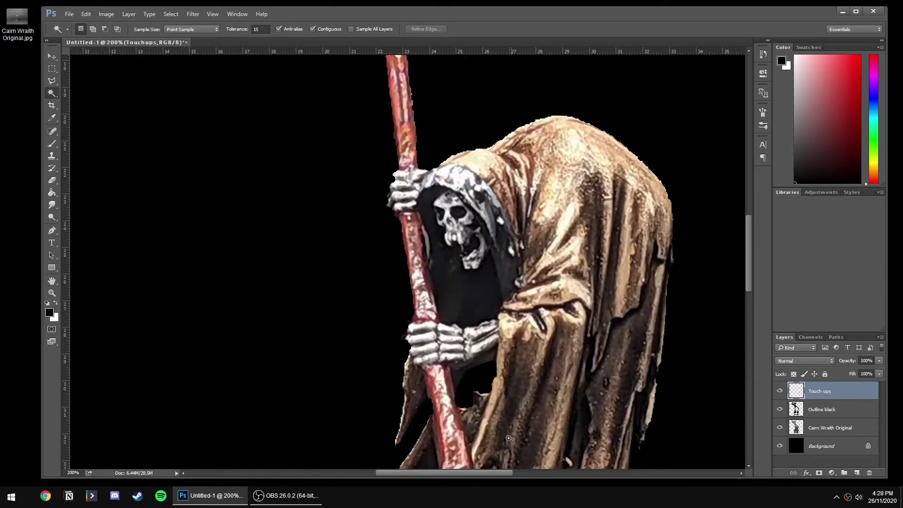
drag(460, 474, 473, 474)
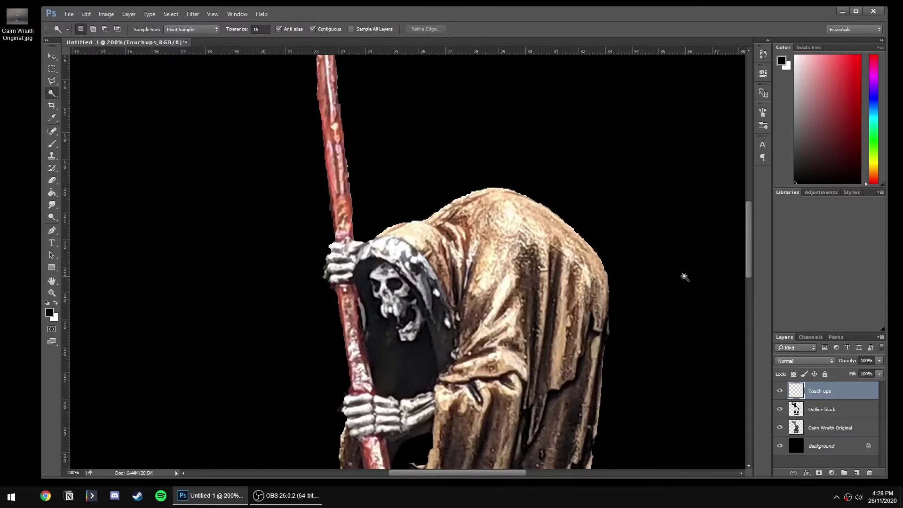
- Brush black over the reaper's rough edges on the Touch ups layer at 300% zoom
key(ctrl+plus)
key(b)
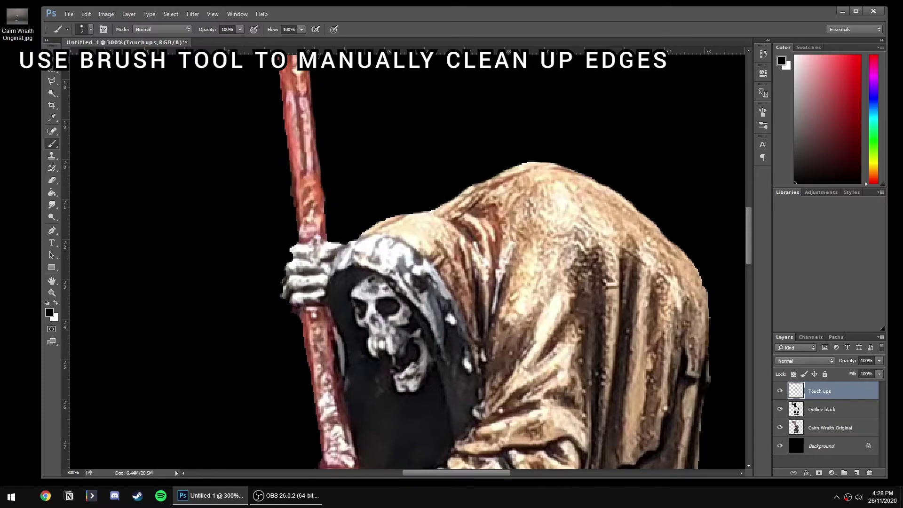
drag(748, 233, 748, 252)
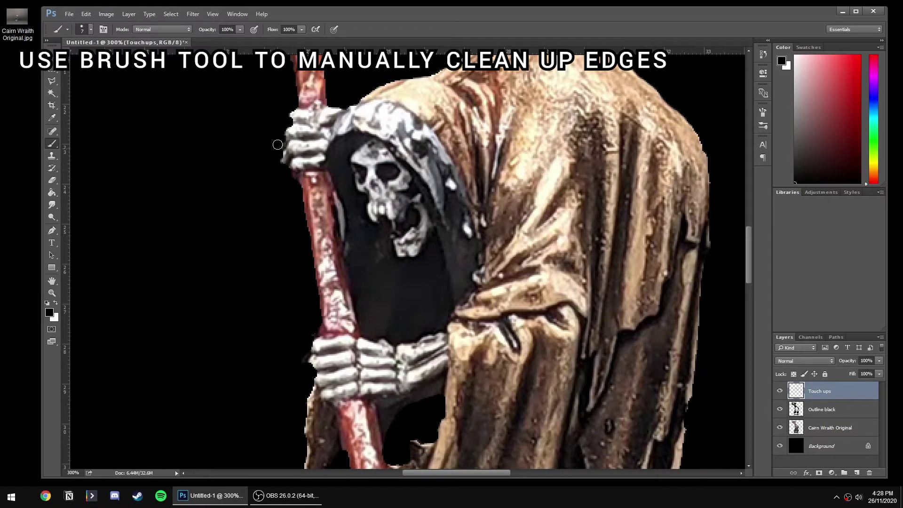
scroll(714, 178, down, 10)
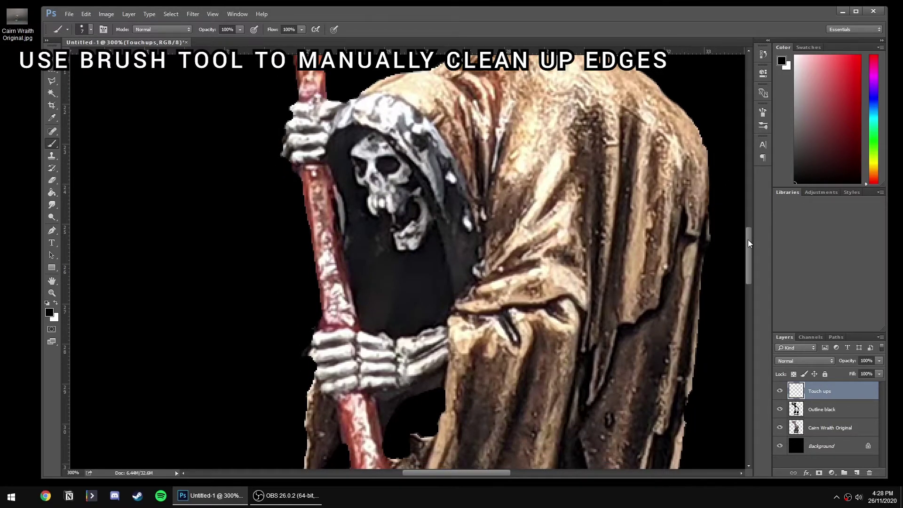
scroll(742, 304, down, 8)
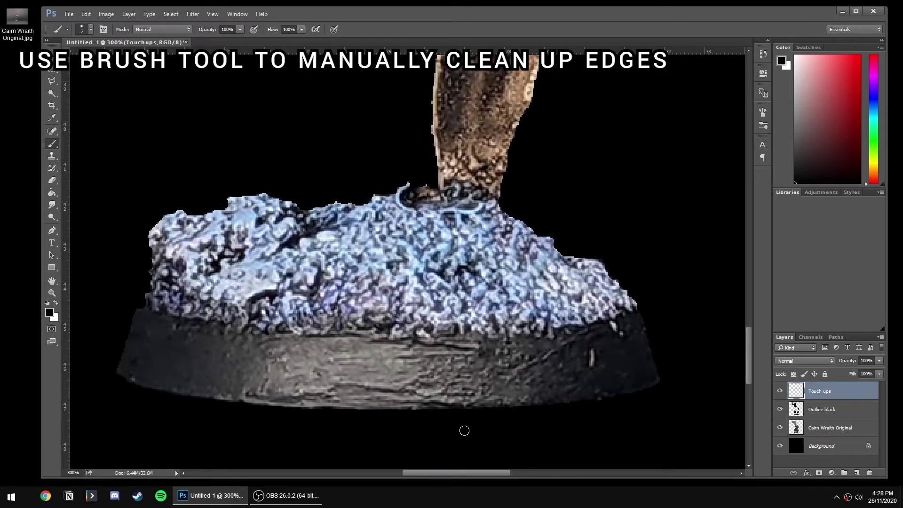
key(ctrl+minus)
key(ctrl+minus)
key(ctrl+minus)
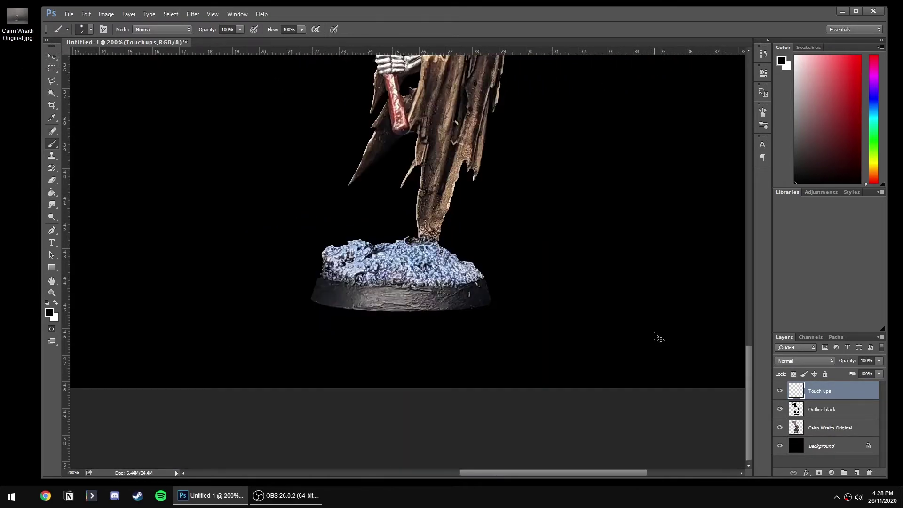
scroll(690, 297, up, 3)
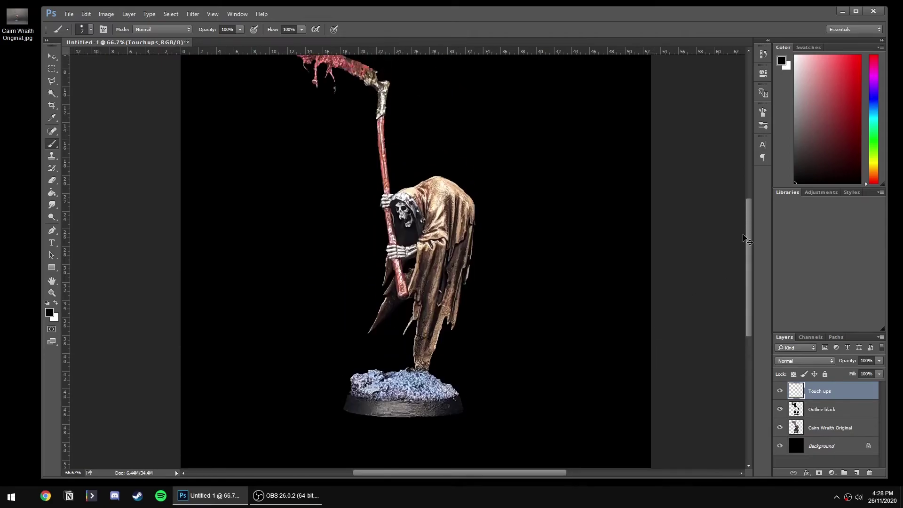
- Save the image to the Desktop as the JPEG 'Abyssal Waraith BLACK' at Maximum quality
key(ctrl+minus)
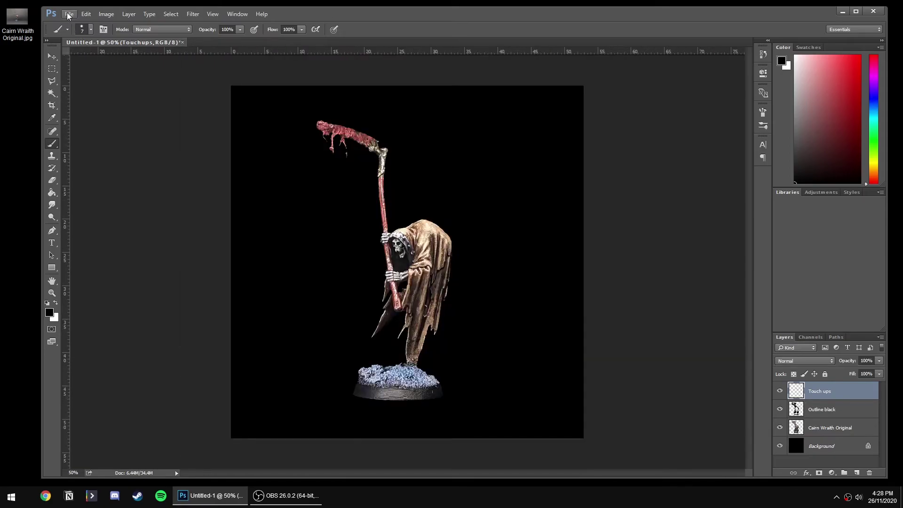
click(69, 13)
click(104, 119)
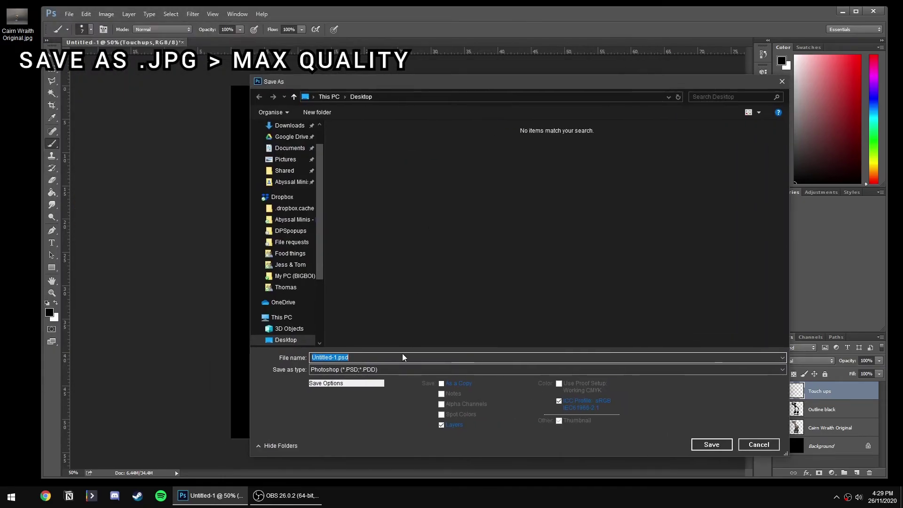
click(377, 371)
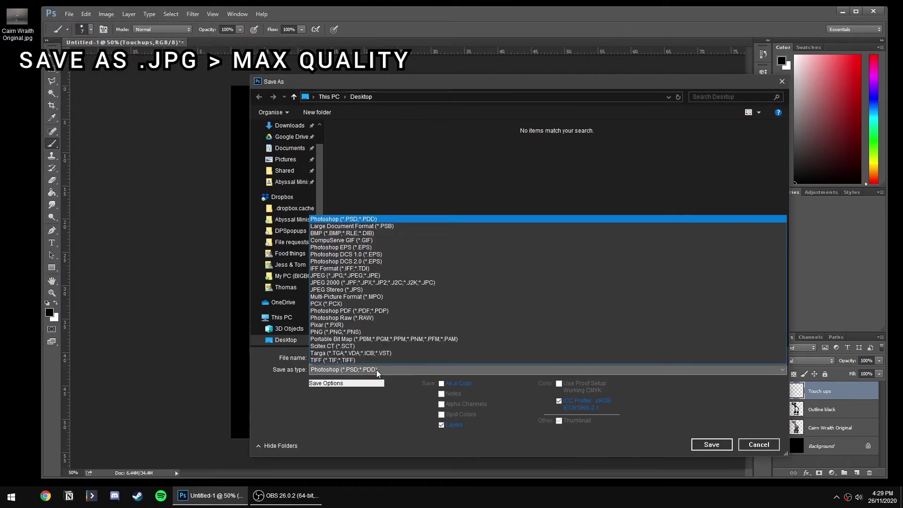
click(381, 277)
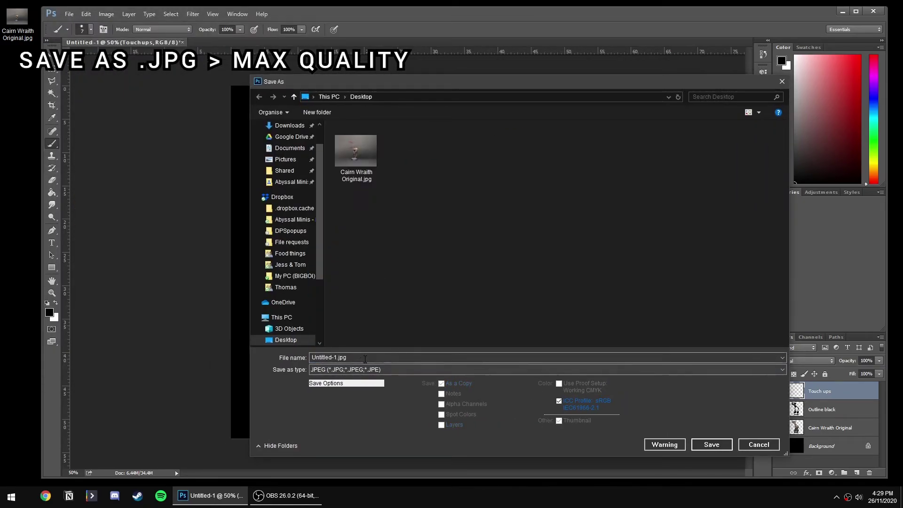
text(Abyssal Wa)
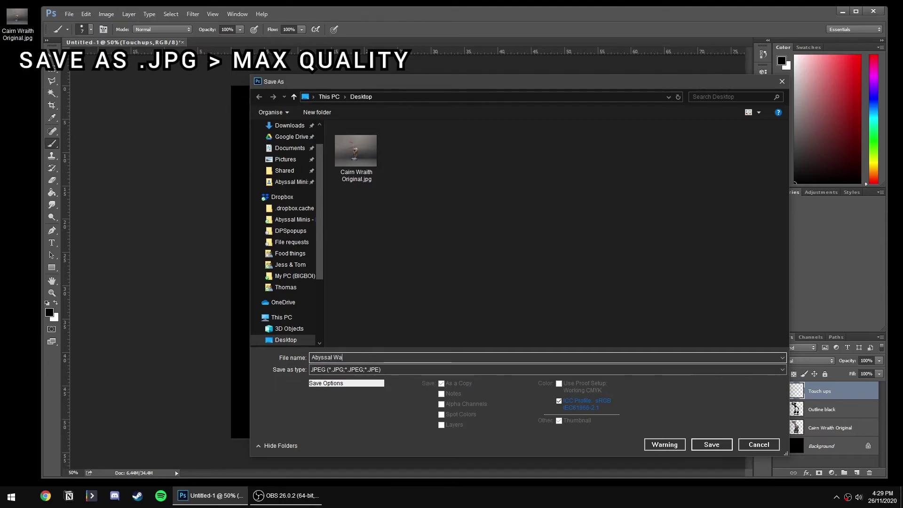
text(raith BLACK)
click(711, 445)
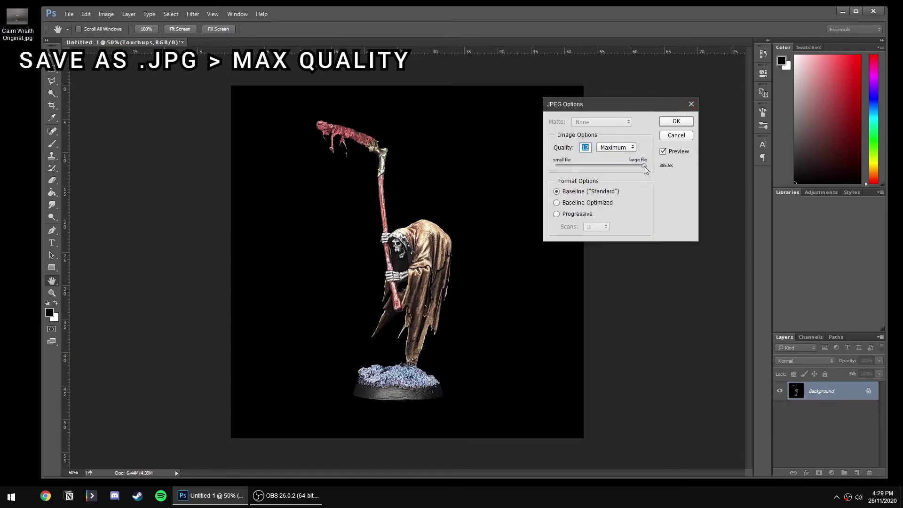
drag(644, 167, 642, 174)
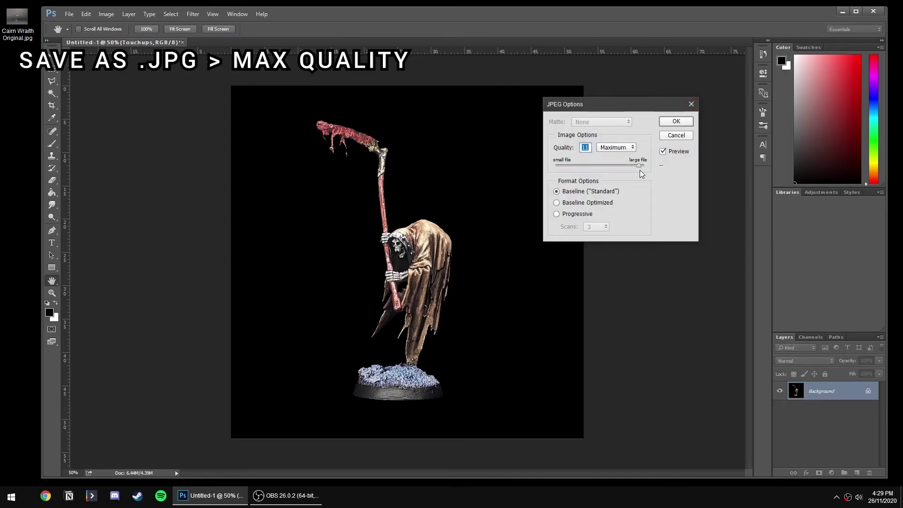
click(673, 122)
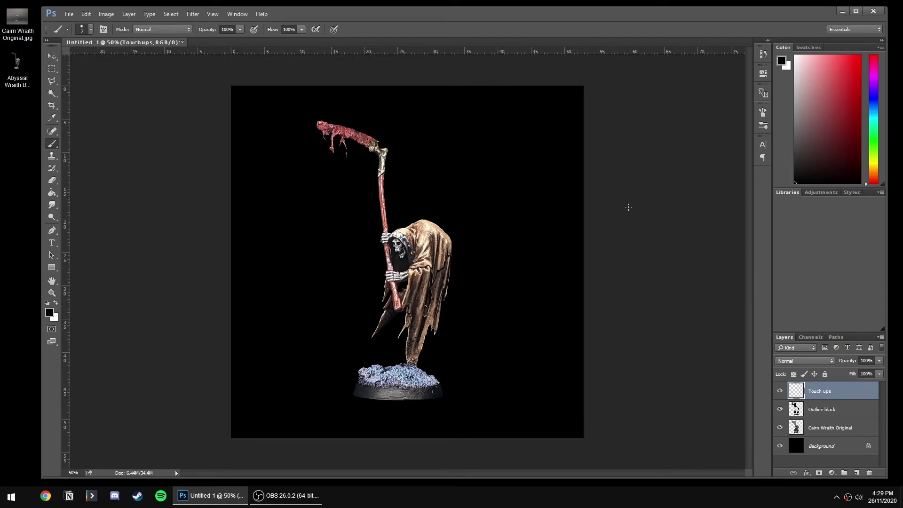